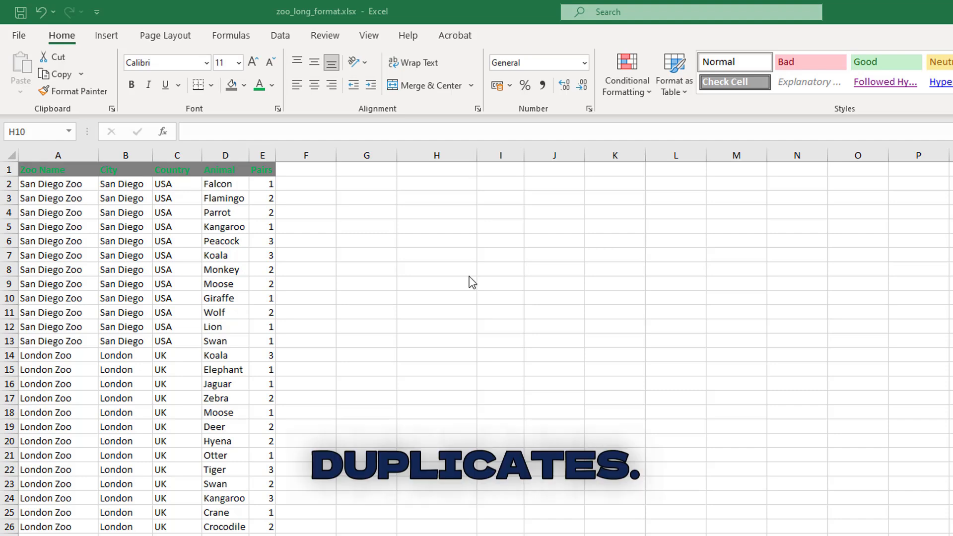
- Copy the Zoo Name column A into the empty column I
{"action": "left_click", "coordinate": [38, 155]}
{"action": "key", "text": "ctrl+c"}
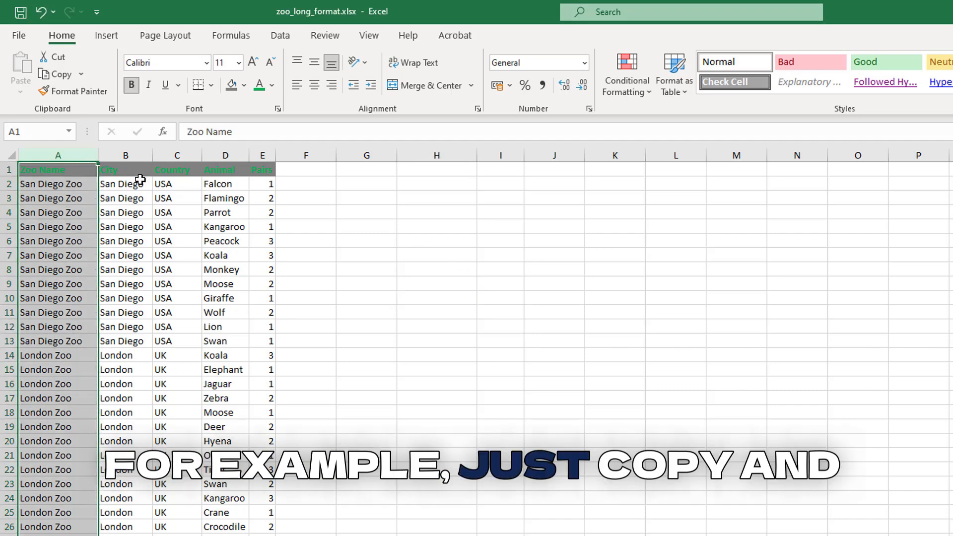
{"action": "left_click", "coordinate": [500, 155]}
{"action": "key", "text": "Return"}
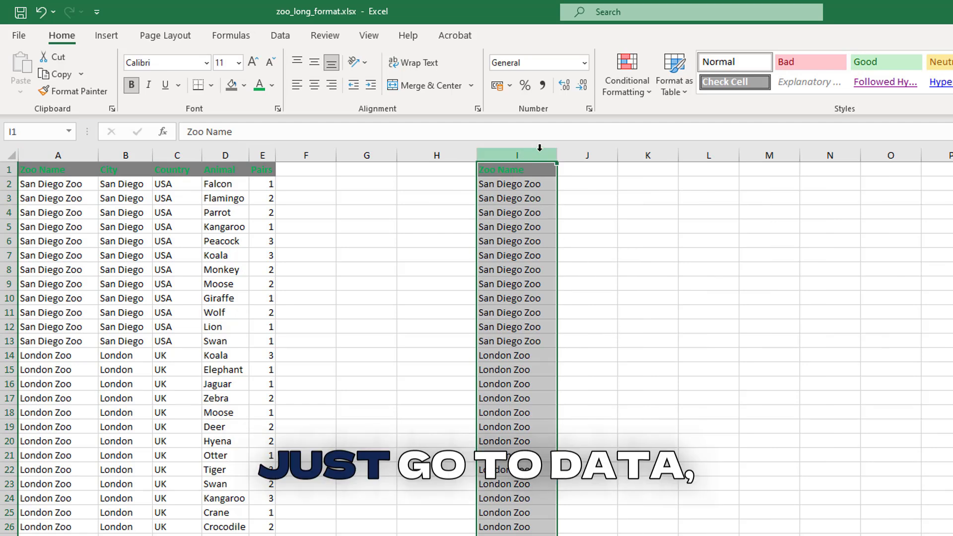
- Remove duplicate zoo names from column I, treating the first row as a header
{"action": "left_click", "coordinate": [281, 36]}
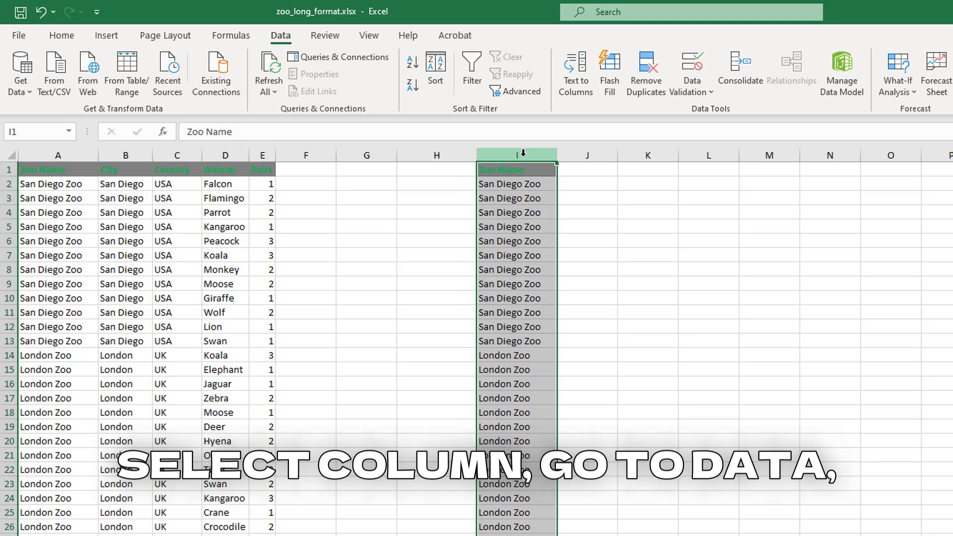
{"action": "left_click", "coordinate": [662, 86]}
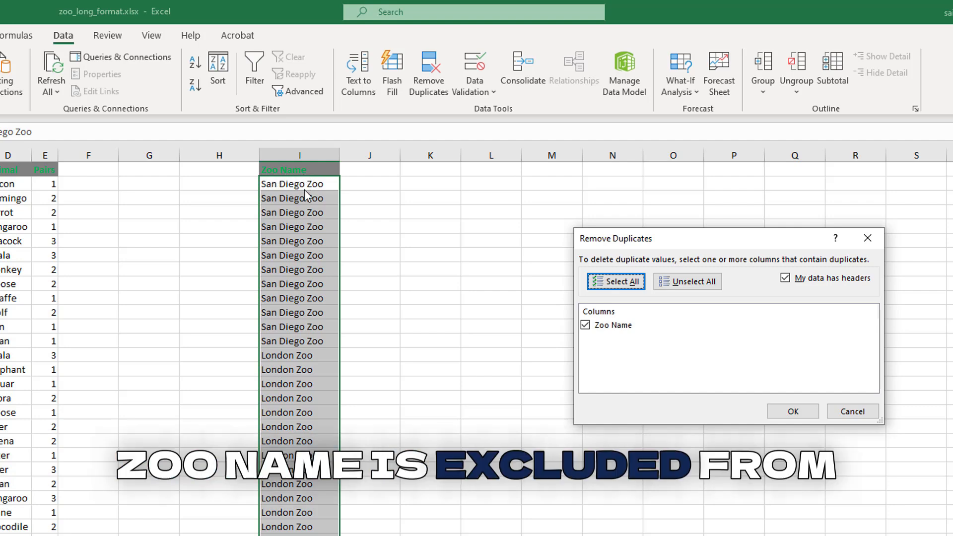
{"action": "left_click", "coordinate": [785, 278]}
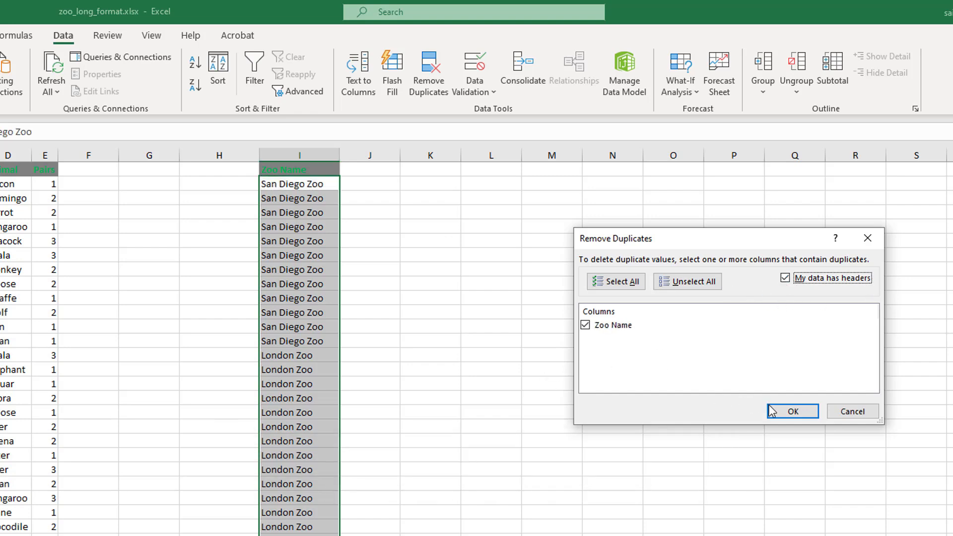
{"action": "left_click", "coordinate": [793, 415]}
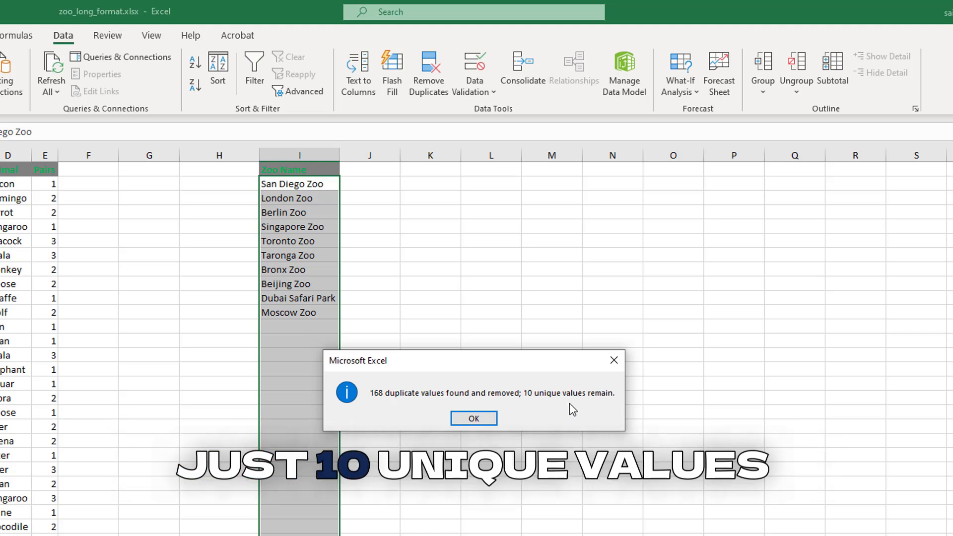
{"action": "left_click", "coordinate": [472, 419]}
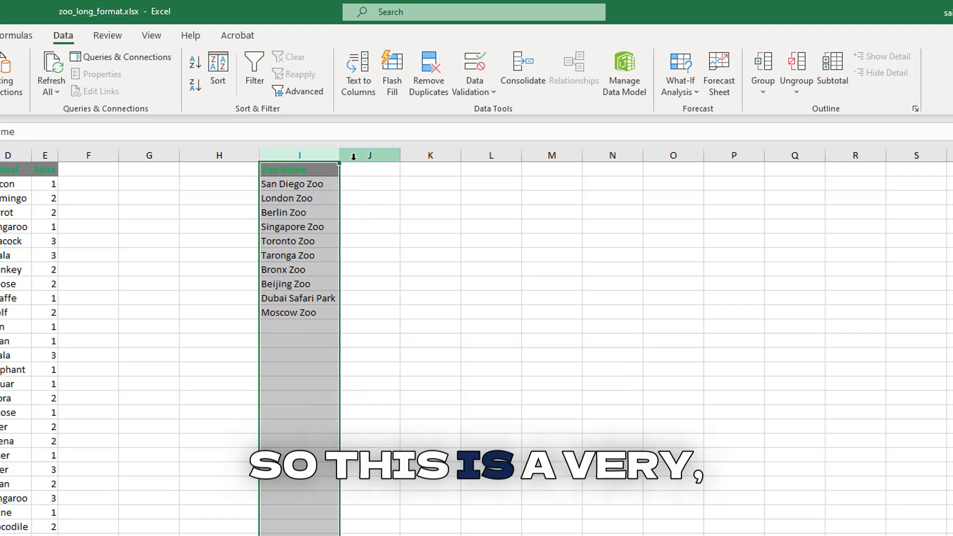
- Delete column I with the list of unique zoo names
{"action": "right_click", "coordinate": [316, 156]}
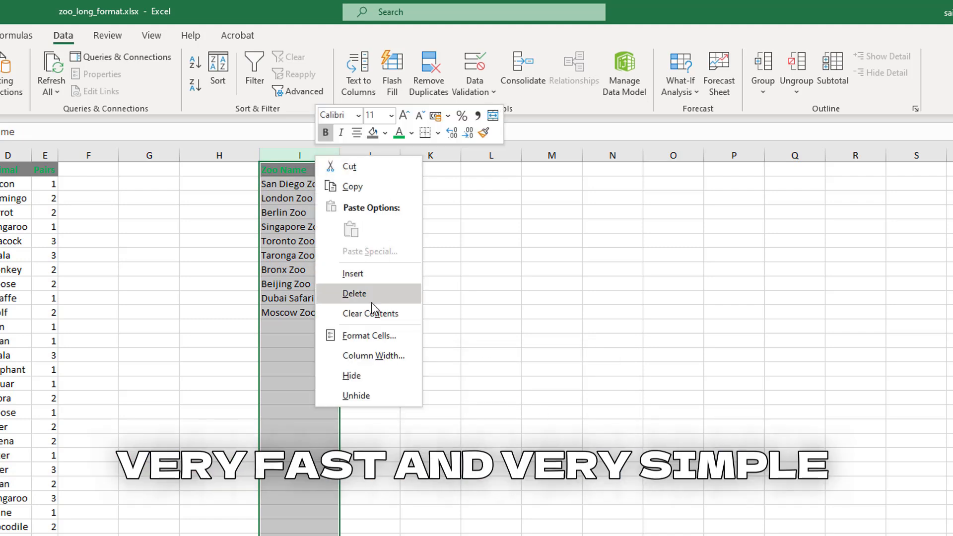
{"action": "left_click", "coordinate": [377, 295]}
{"action": "left_click", "coordinate": [435, 313]}
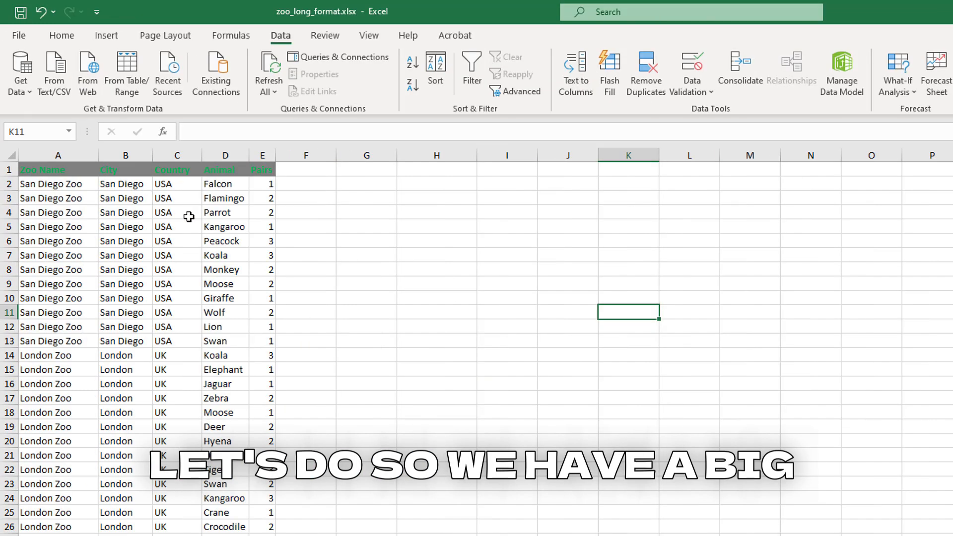
- Remove duplicates from columns A and B only, comparing Zoo Name and City with headers excluded
{"action": "left_click_drag", "start_coordinate": [35, 147], "coordinate": [141, 150]}
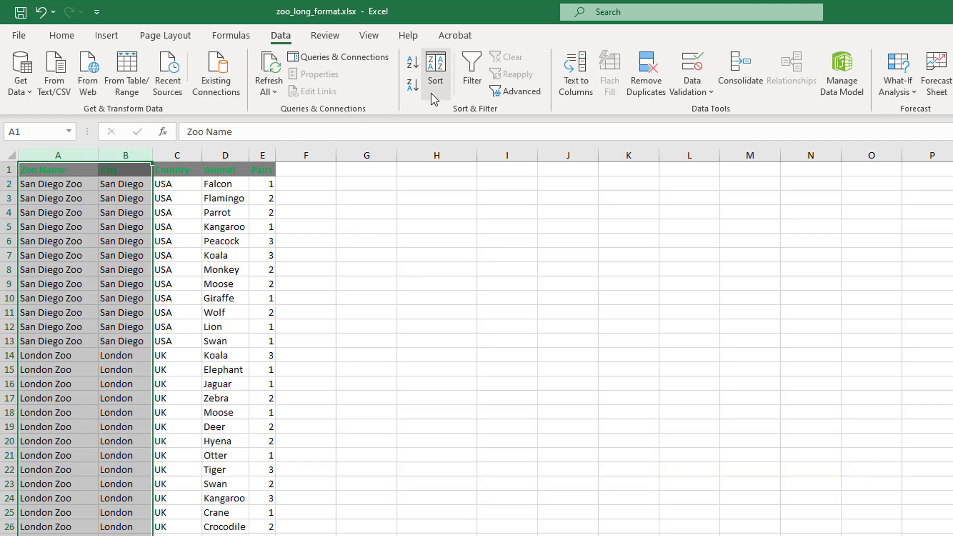
{"action": "left_click", "coordinate": [645, 79]}
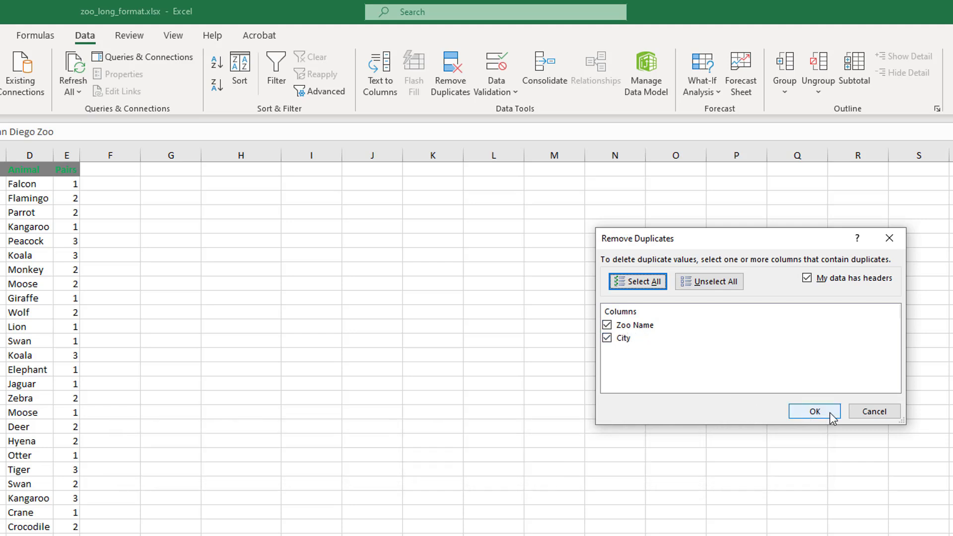
{"action": "left_click", "coordinate": [814, 412]}
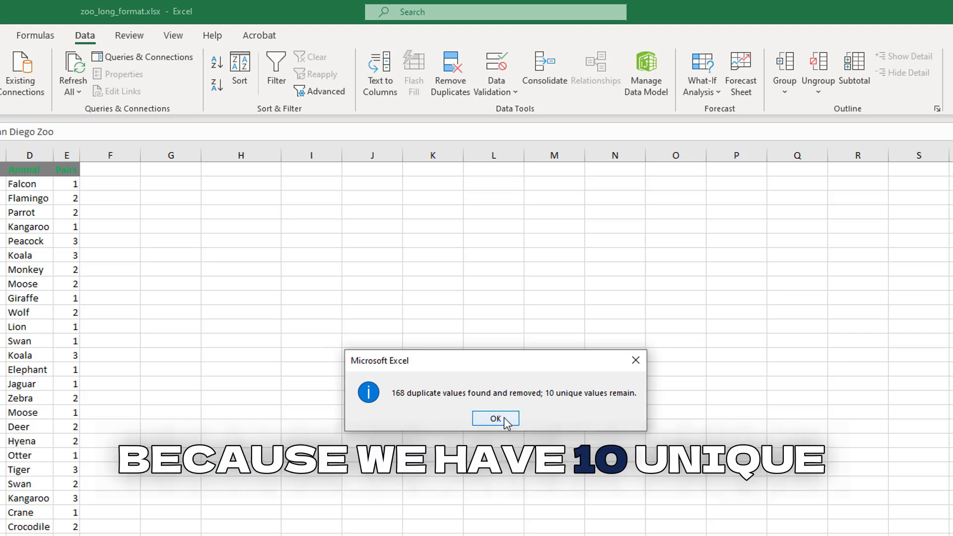
{"action": "left_click", "coordinate": [506, 421]}
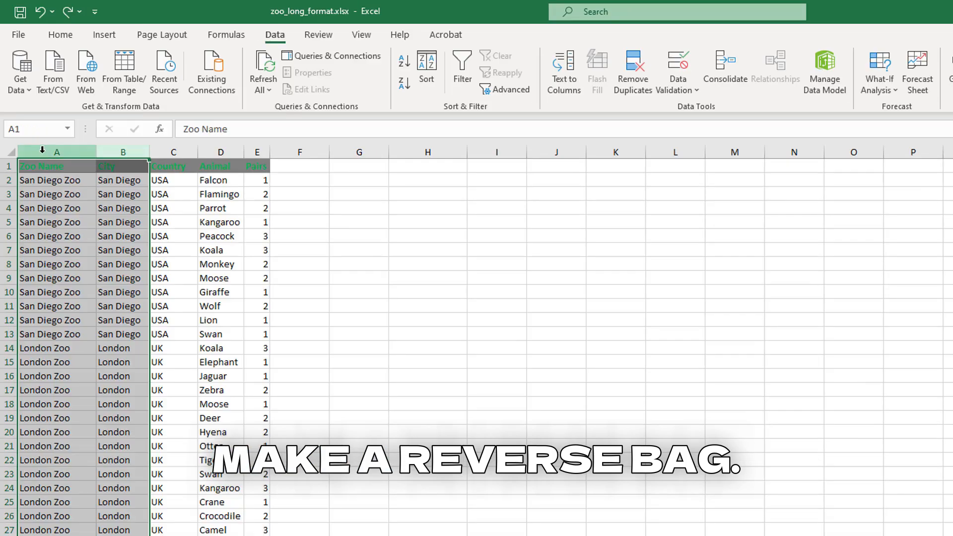
- Run Remove Duplicates on columns A to E, comparing Zoo Name, City, Country, Animal and Pairs
{"action": "left_click_drag", "start_coordinate": [42, 149], "coordinate": [253, 150]}
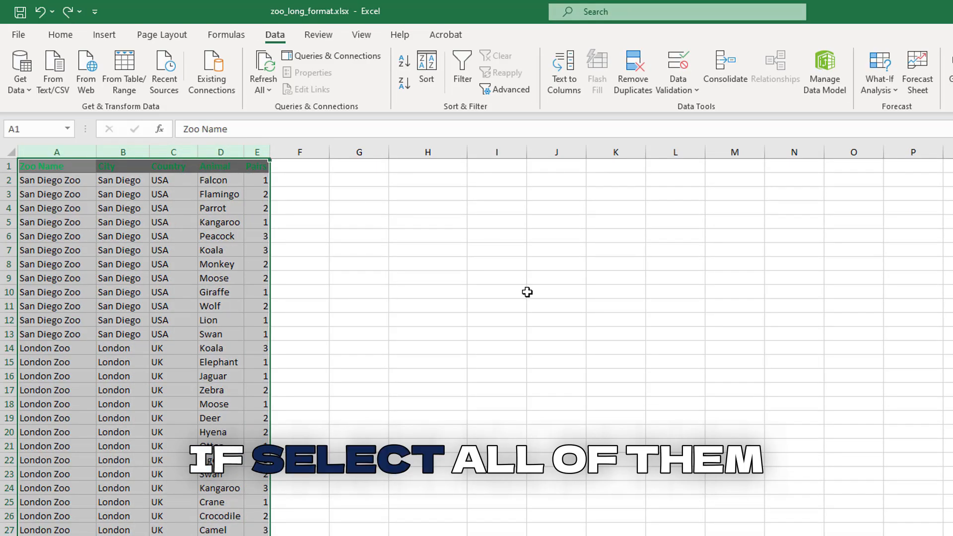
{"action": "left_click", "coordinate": [633, 69]}
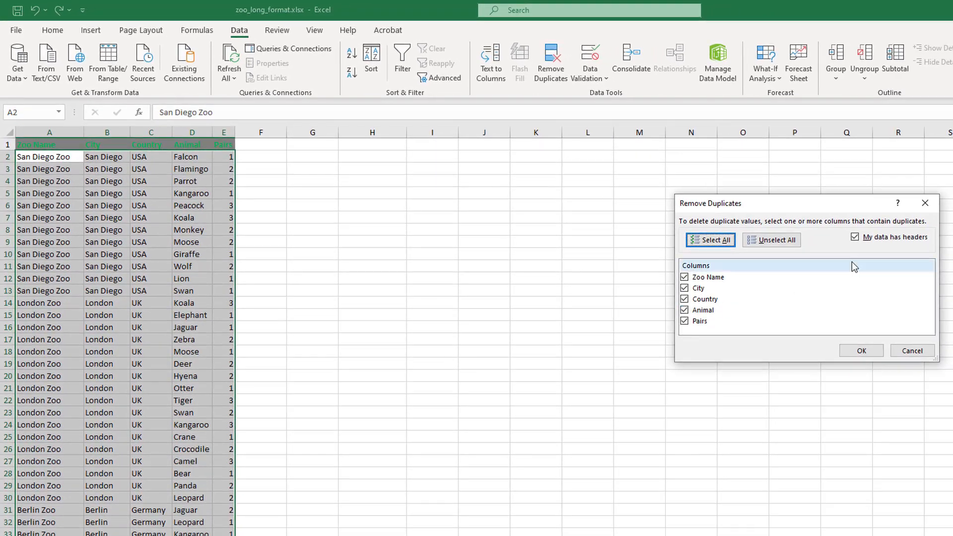
{"action": "left_click", "coordinate": [889, 361]}
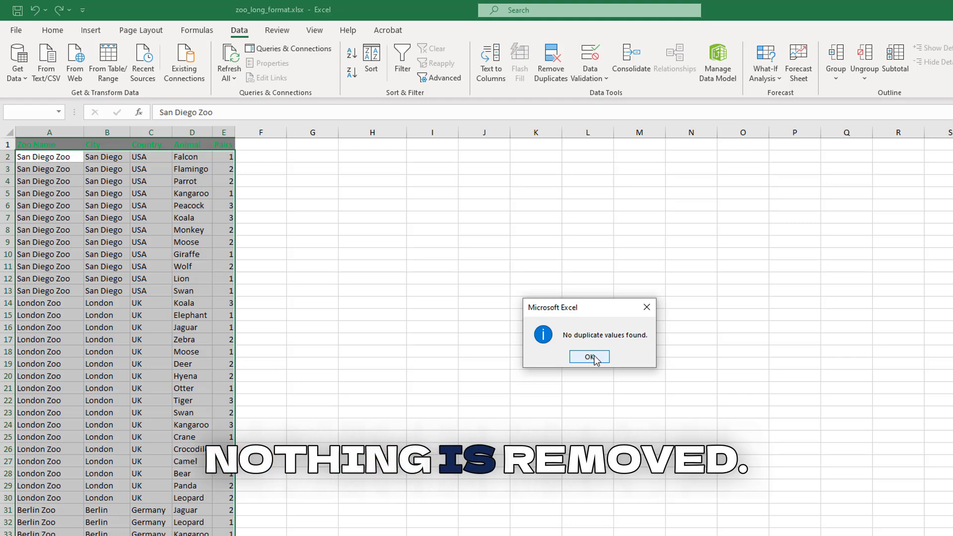
{"action": "left_click", "coordinate": [590, 357]}
{"action": "left_click", "coordinate": [313, 241]}
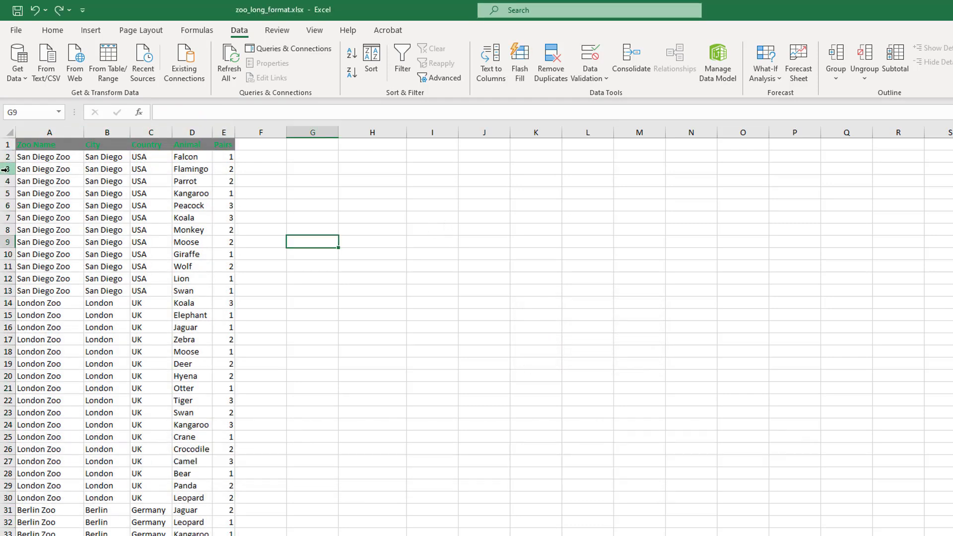
- Copy rows 3 to 6 and paste them over rows 11 to 14, replacing the existing data
{"action": "left_click_drag", "start_coordinate": [5, 169], "coordinate": [6, 205]}
{"action": "key", "text": "ctrl+c"}
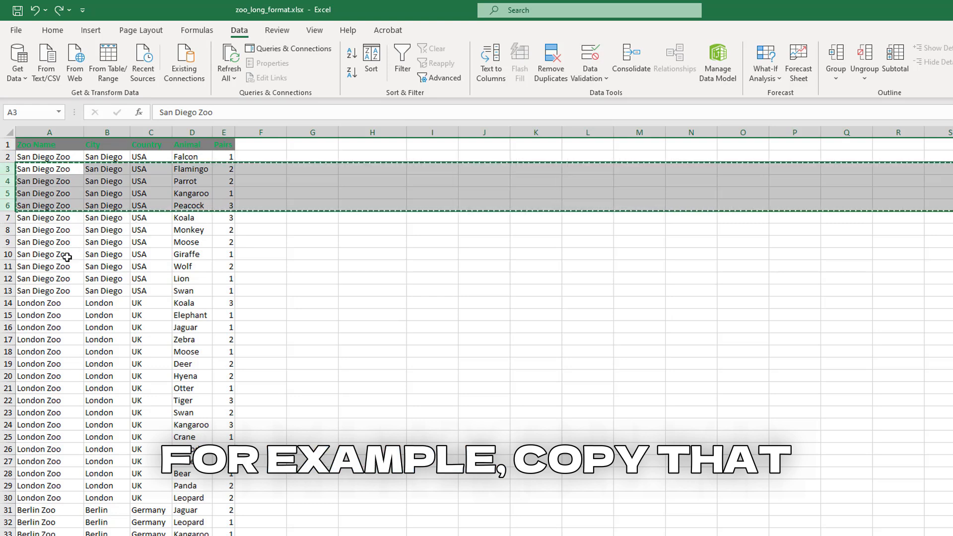
{"action": "left_click_drag", "start_coordinate": [7, 266], "coordinate": [7, 278]}
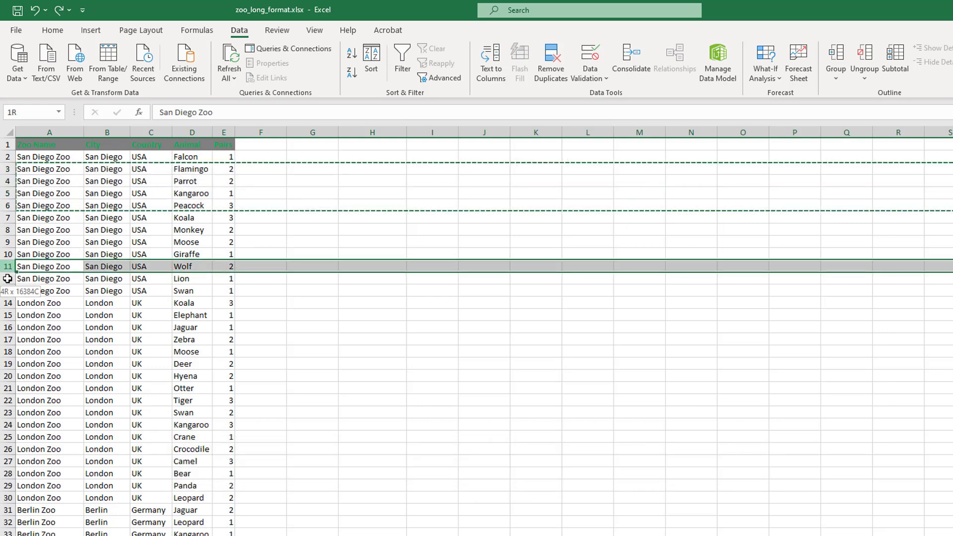
{"action": "key", "text": "ctrl+v"}
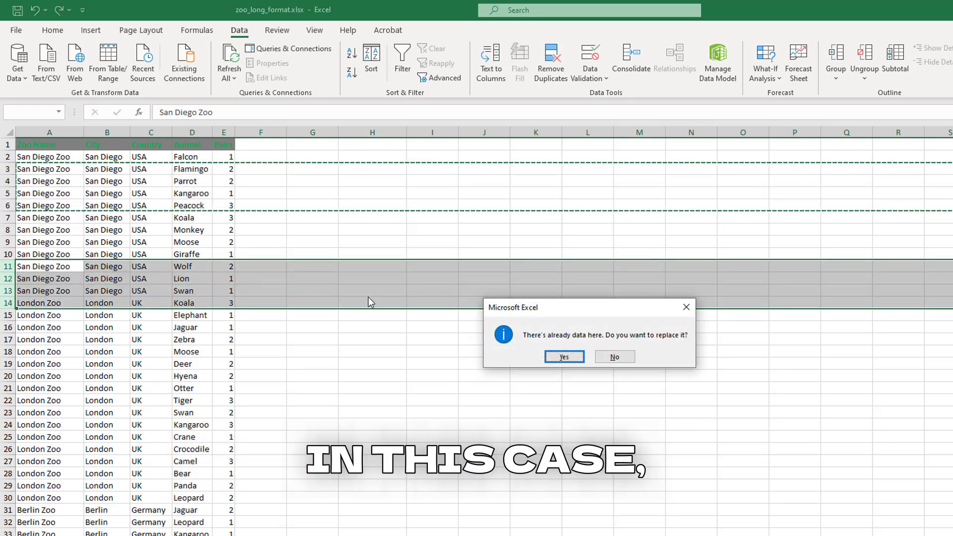
{"action": "left_click", "coordinate": [566, 357]}
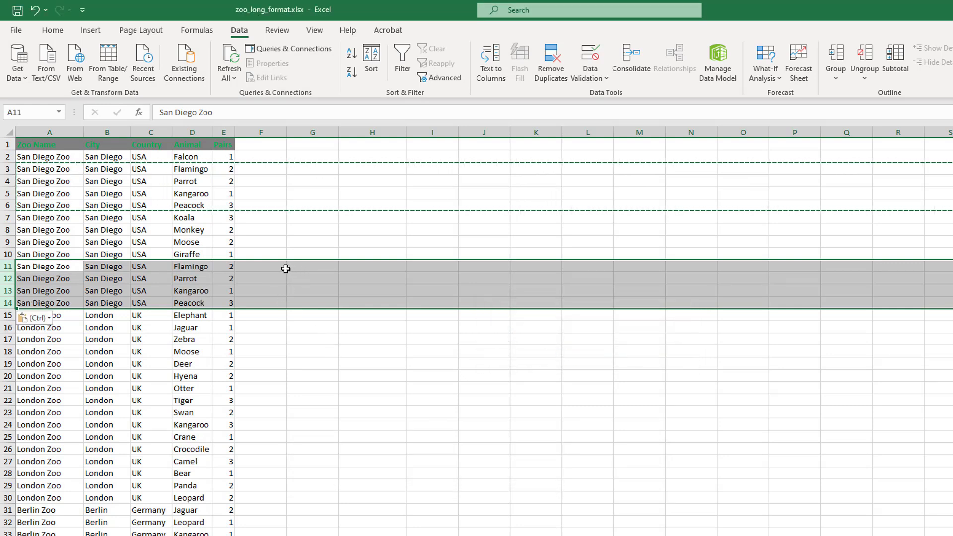
{"action": "key", "text": "Escape"}
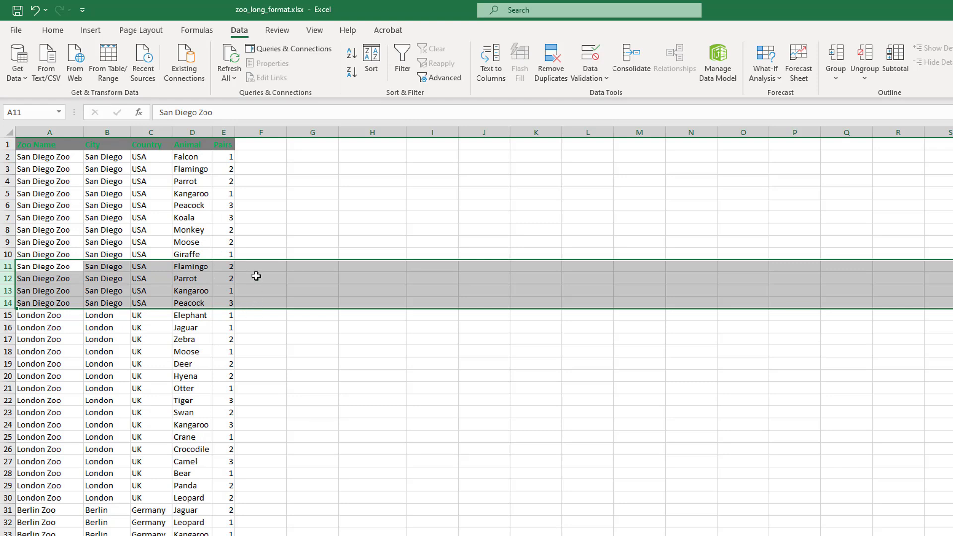
- Highlight the pasted rows in A11:E14 with an orange fill
{"action": "left_click_drag", "start_coordinate": [40, 268], "coordinate": [206, 301]}
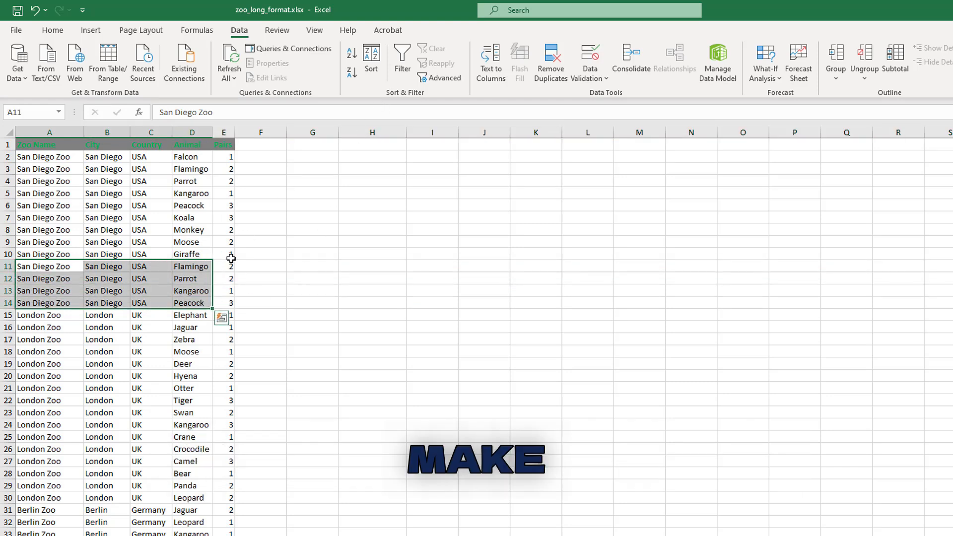
{"action": "left_click_drag", "start_coordinate": [230, 265], "coordinate": [41, 303]}
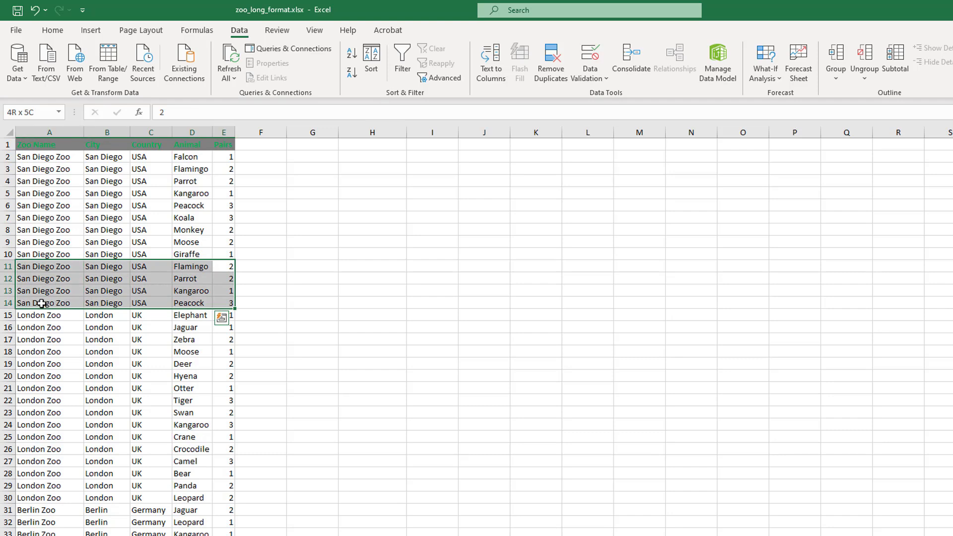
{"action": "left_click", "coordinate": [55, 32]}
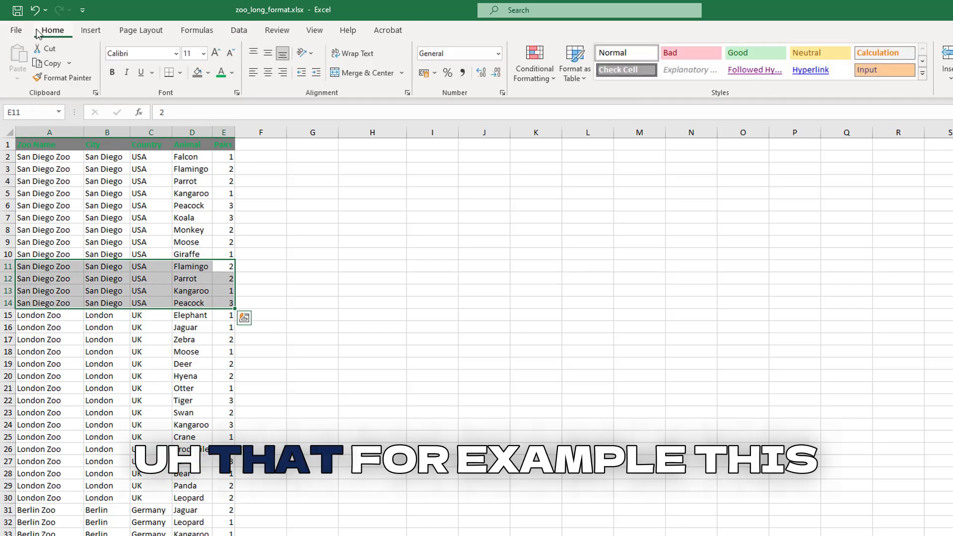
{"action": "left_click", "coordinate": [200, 74]}
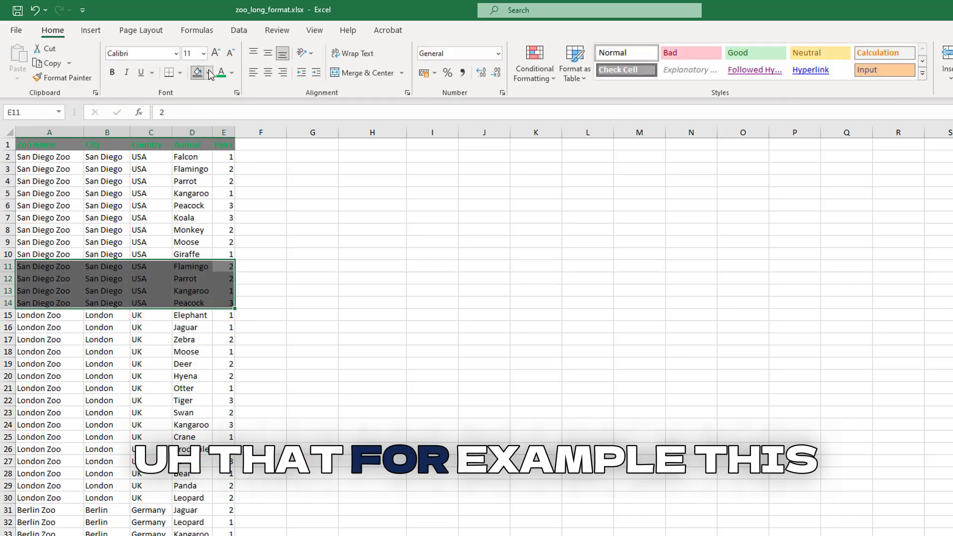
{"action": "left_click", "coordinate": [209, 72]}
{"action": "left_click", "coordinate": [217, 187]}
{"action": "left_click", "coordinate": [484, 327]}
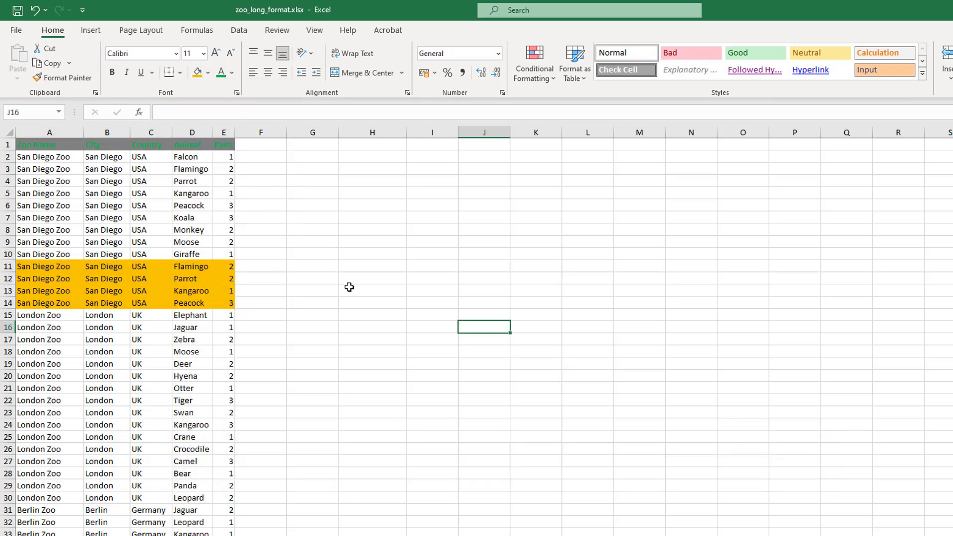
- Remove the duplicated rows from columns A to E, matching on all five columns with headers excluded
{"action": "left_click", "coordinate": [372, 132]}
{"action": "left_click_drag", "start_coordinate": [49, 132], "coordinate": [227, 126]}
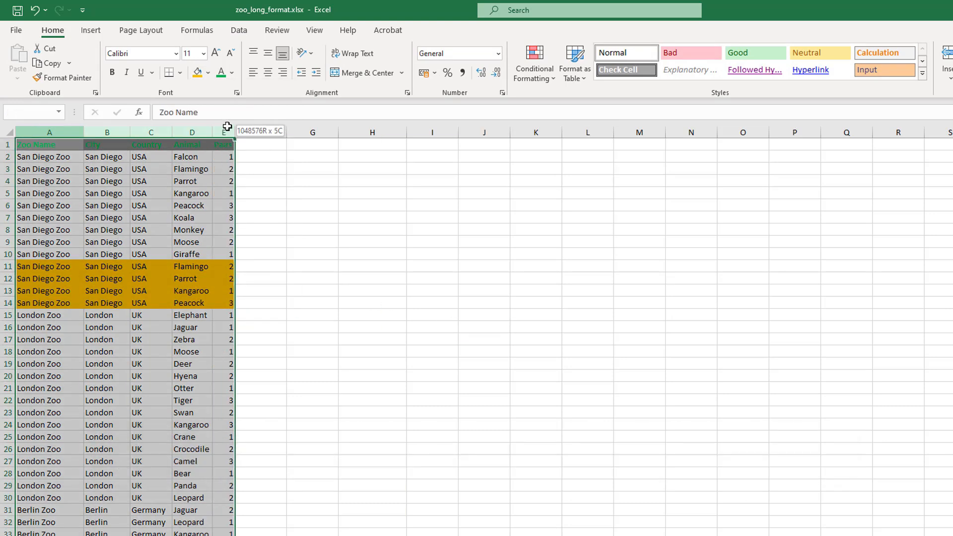
{"action": "left_click", "coordinate": [239, 29]}
{"action": "left_click", "coordinate": [560, 70]}
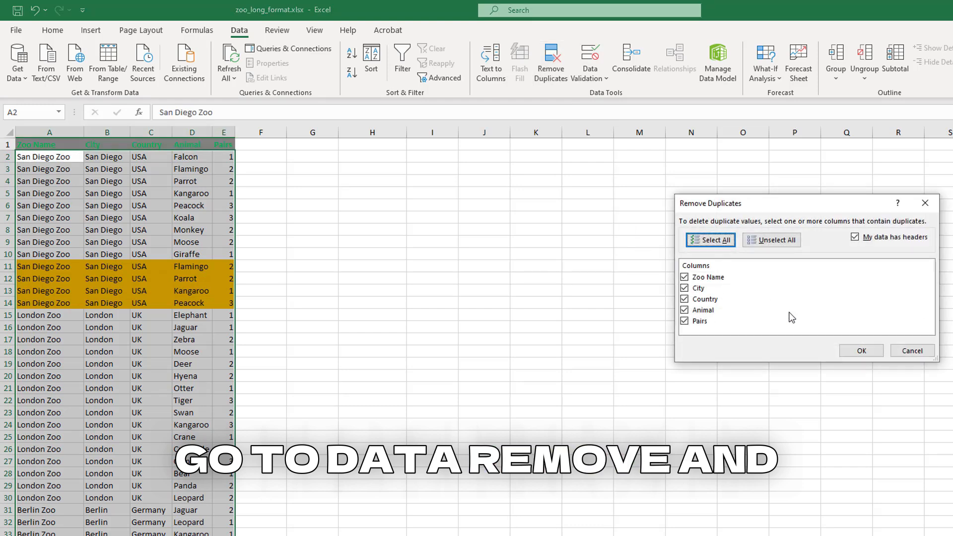
{"action": "left_click", "coordinate": [861, 350]}
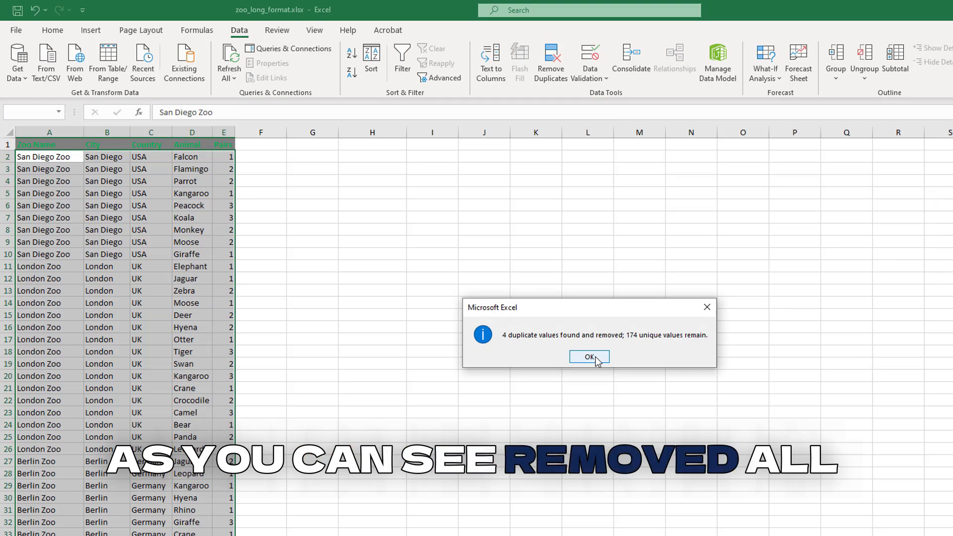
{"action": "left_click", "coordinate": [595, 358]}
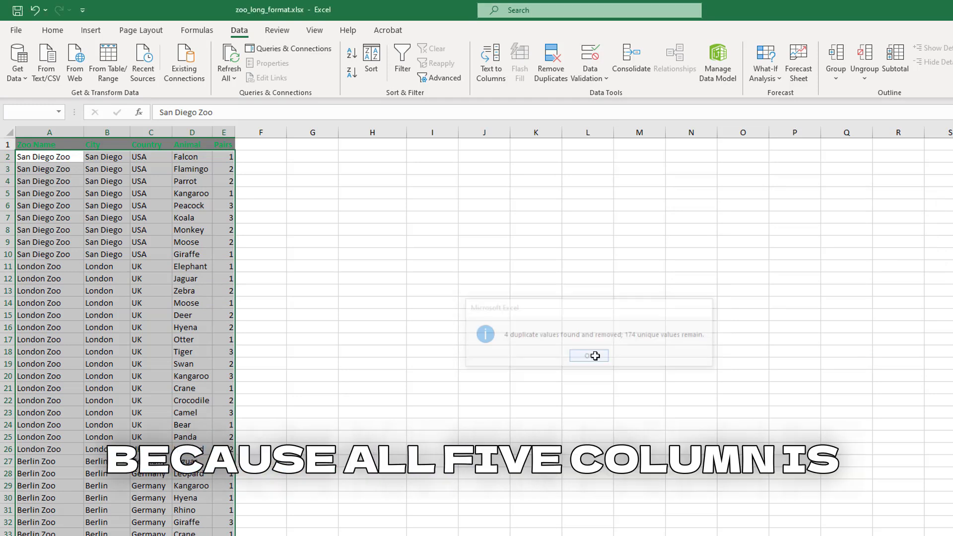